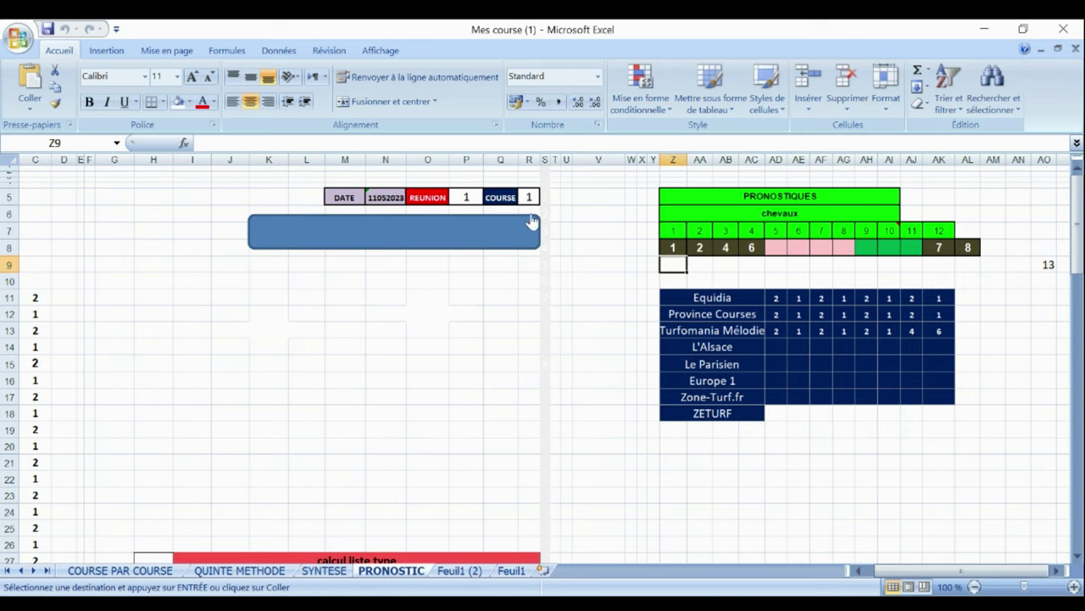
# - Set COURSE to 2 for REUNION 1 on the PRONOSTIC sheet and load that race's press forecasts
pyautogui.click(402, 196)
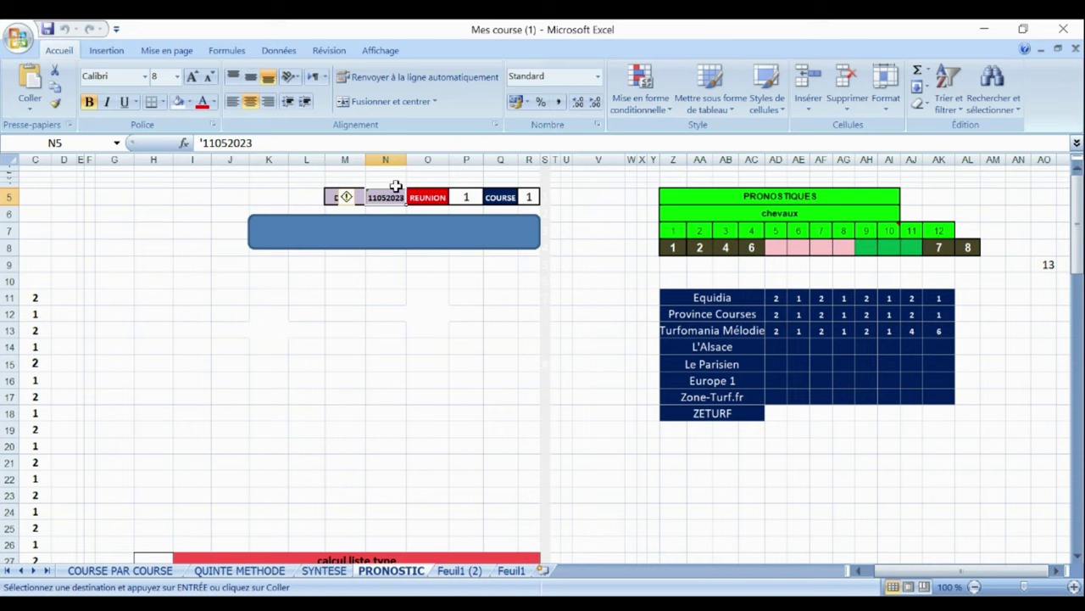
pyautogui.click(526, 196)
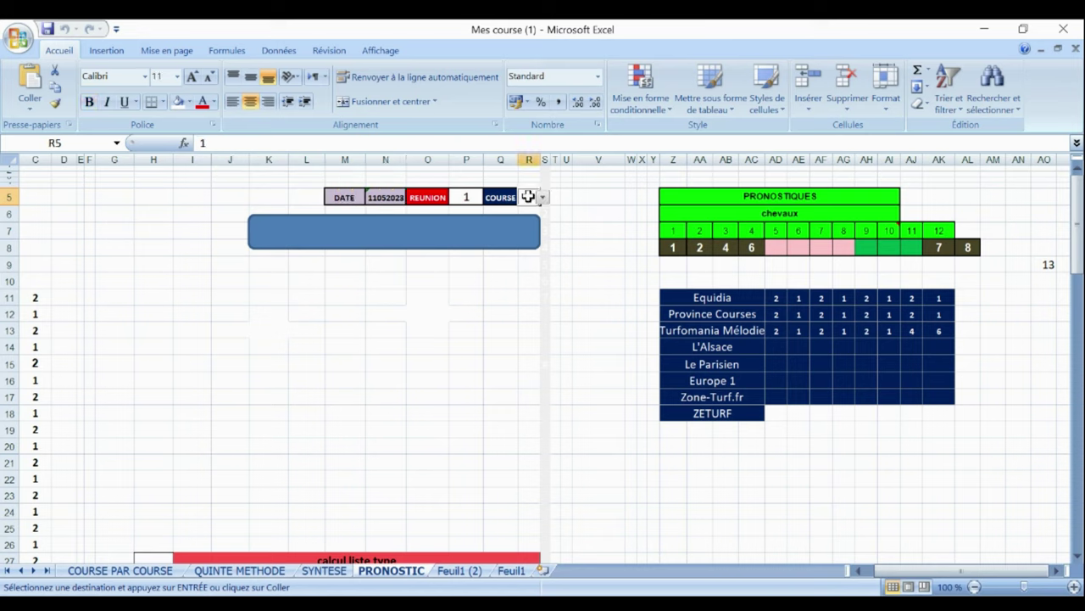
pyautogui.click(543, 198)
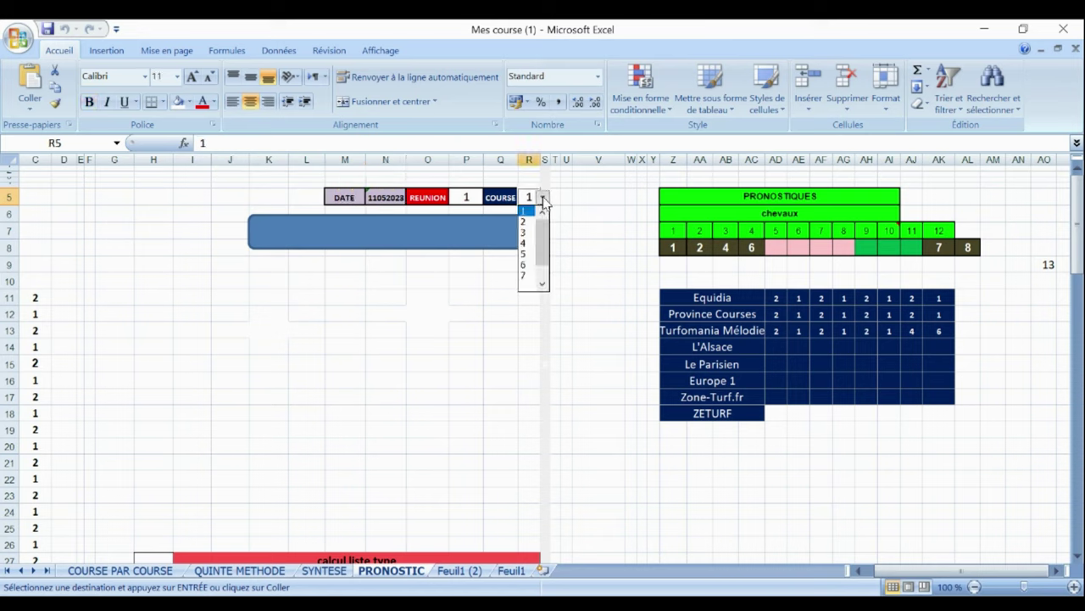
pyautogui.click(524, 221)
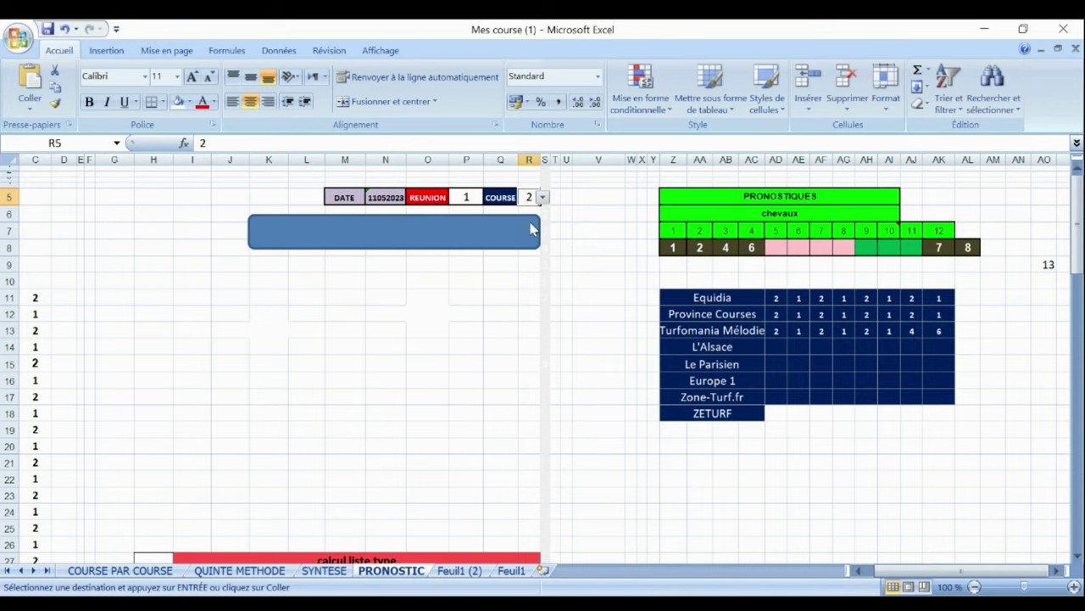
pyautogui.click(443, 228)
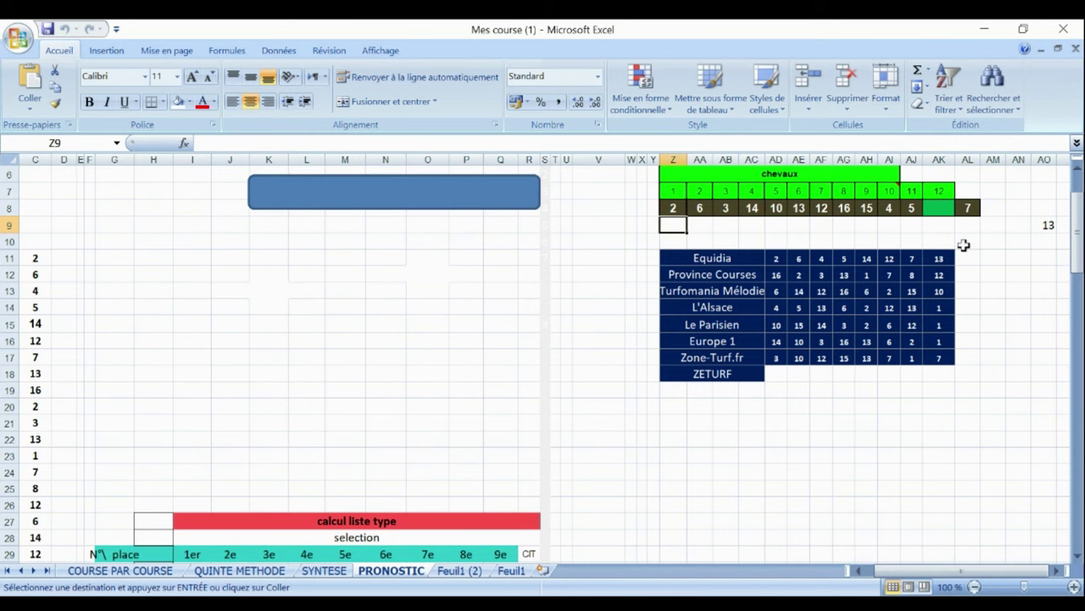
pyautogui.moveTo(1078, 256); pyautogui.dragTo(1079, 229)
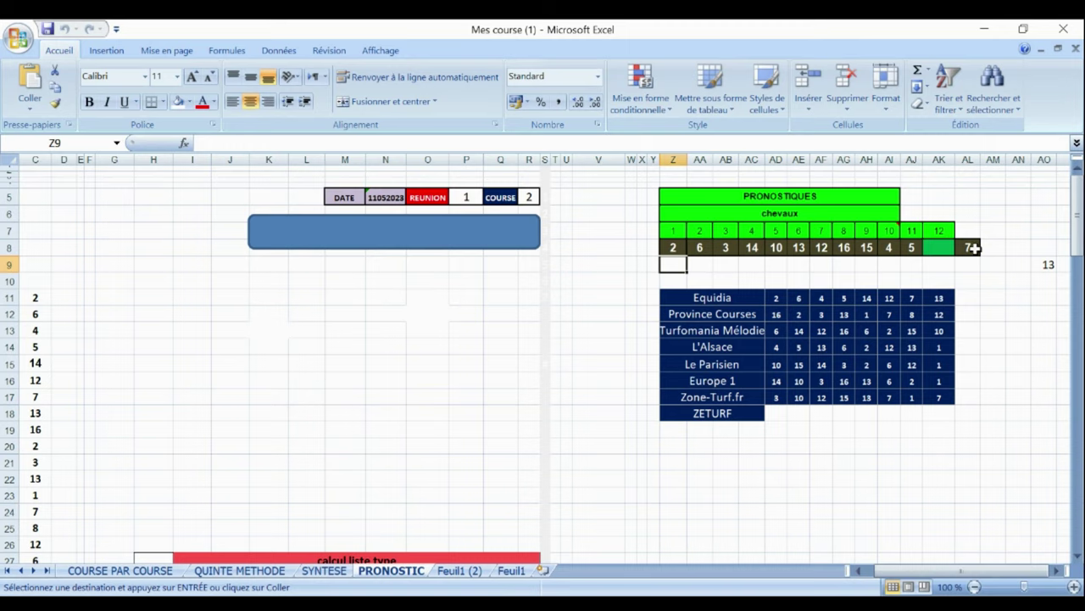
# - Fill cells Z61:Z66 of the ranked horse list beside the points table with standard orange
pyautogui.moveTo(1081, 229); pyautogui.dragTo(1077, 387)
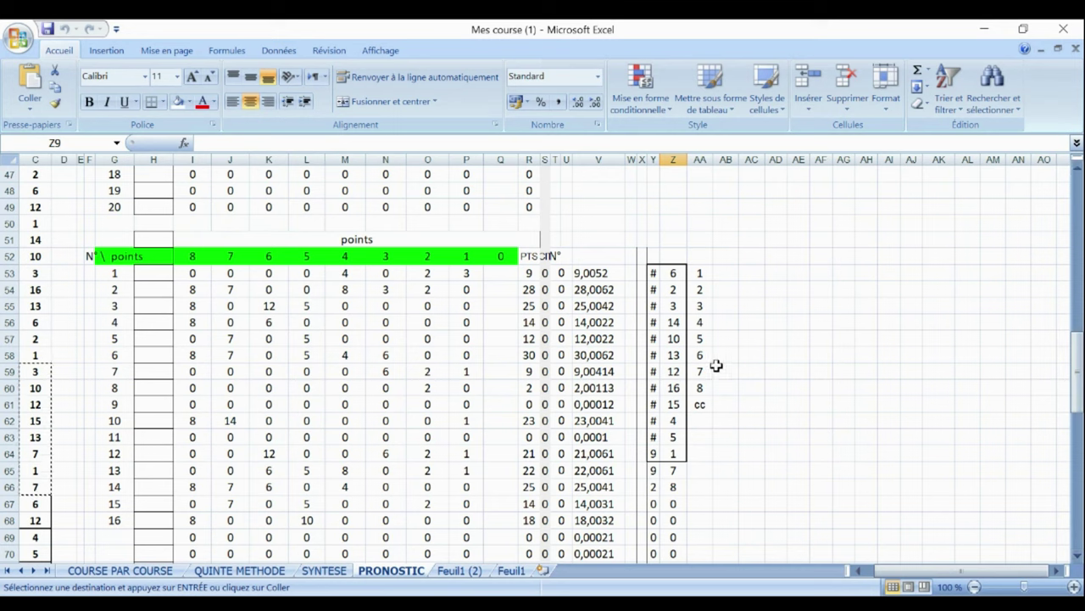
pyautogui.click(670, 402)
pyautogui.moveTo(670, 400); pyautogui.dragTo(675, 482)
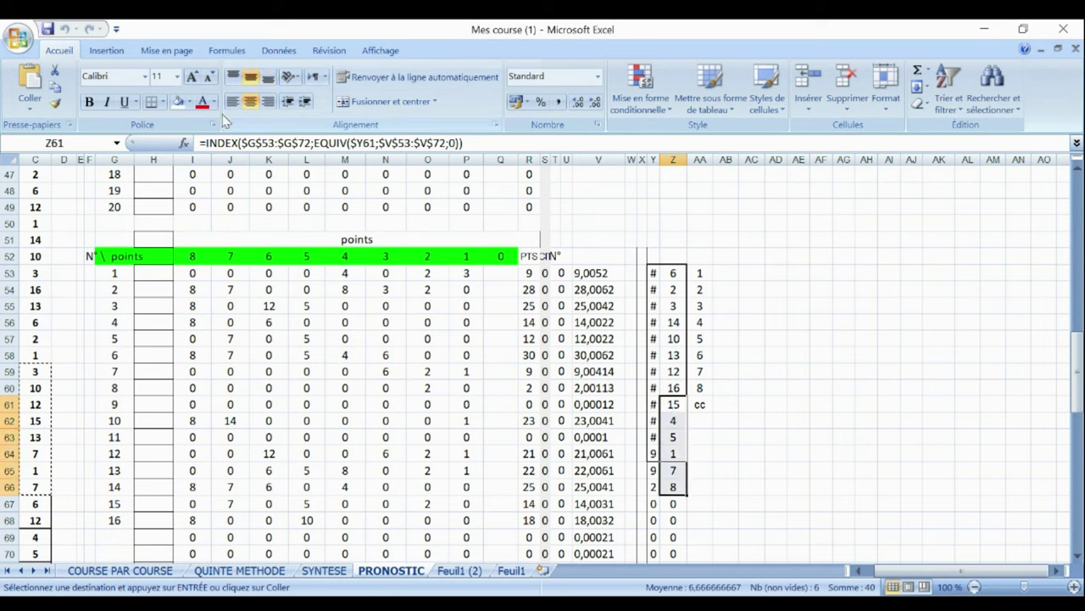
pyautogui.click(190, 102)
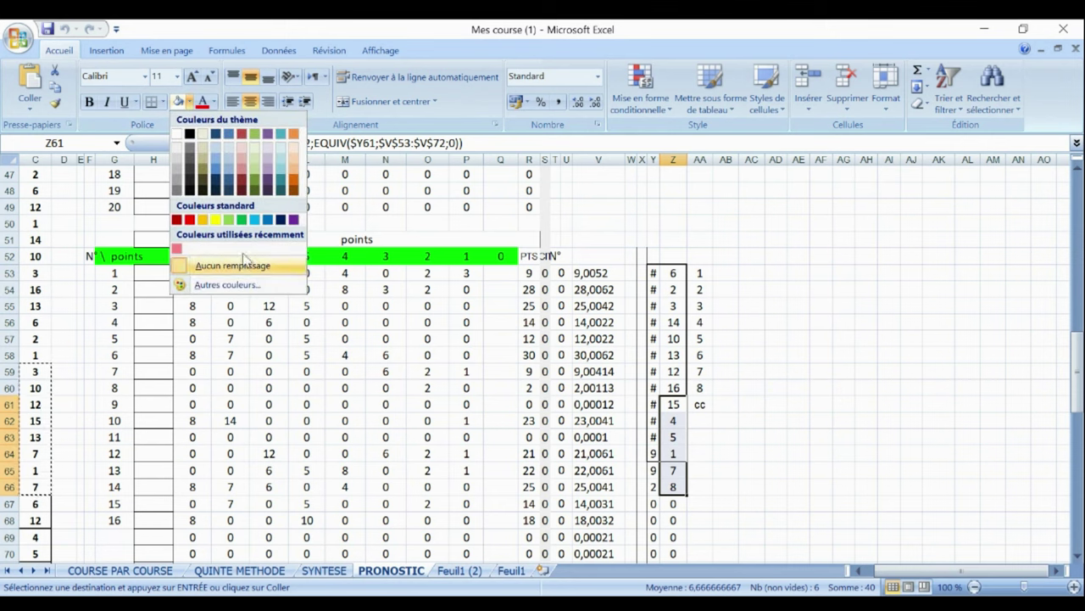
pyautogui.click(204, 219)
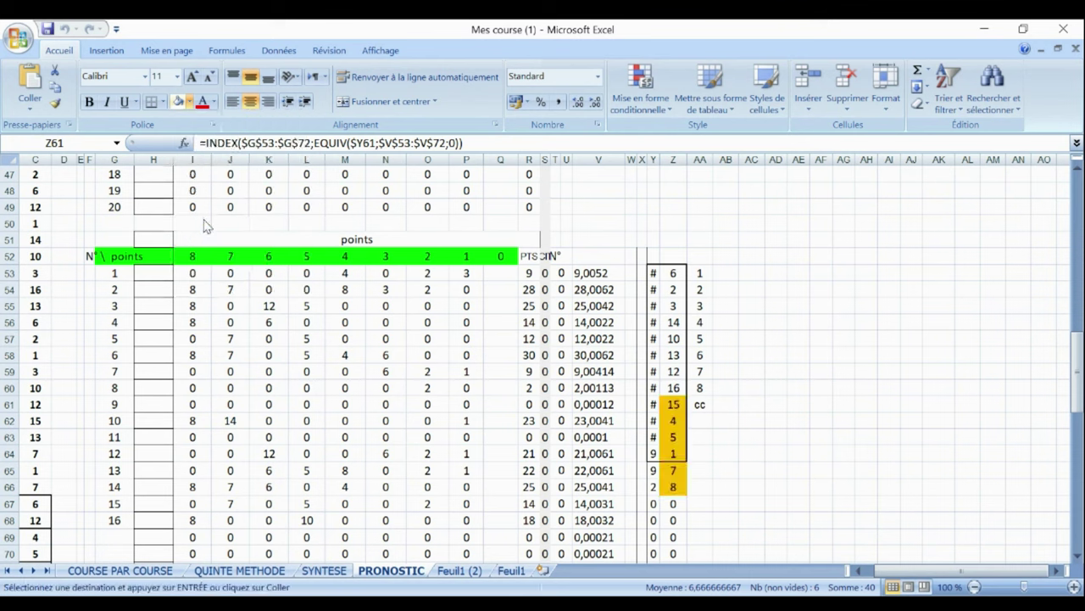
pyautogui.click(822, 304)
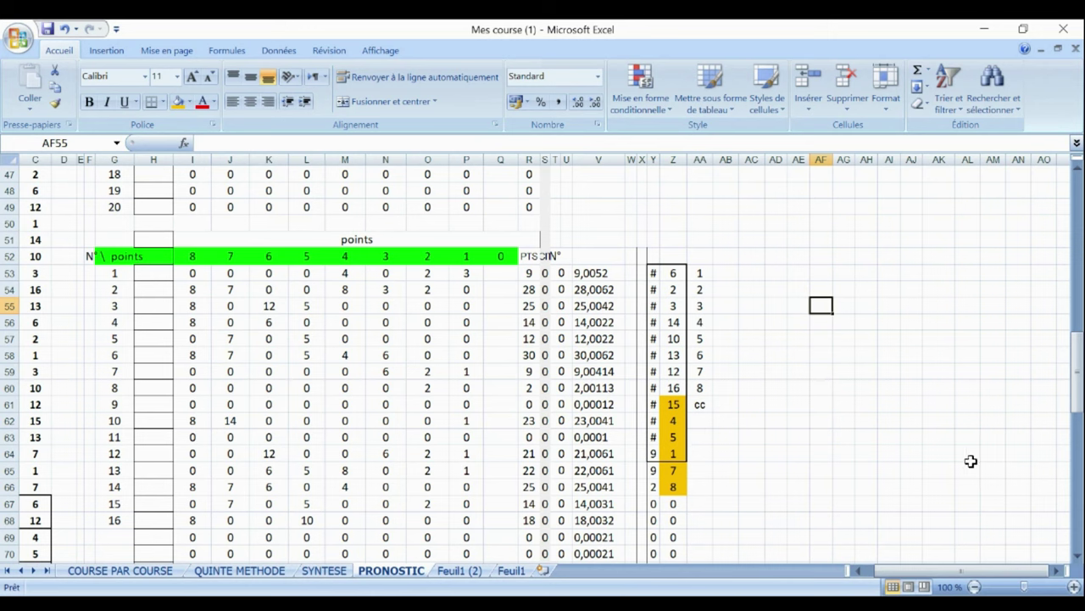
# - Examine the Prono 1 to Prono 6 and Synthèse Simple columns on the Feuil1 (2) sheet
pyautogui.moveTo(1079, 392); pyautogui.dragTo(1049, 206)
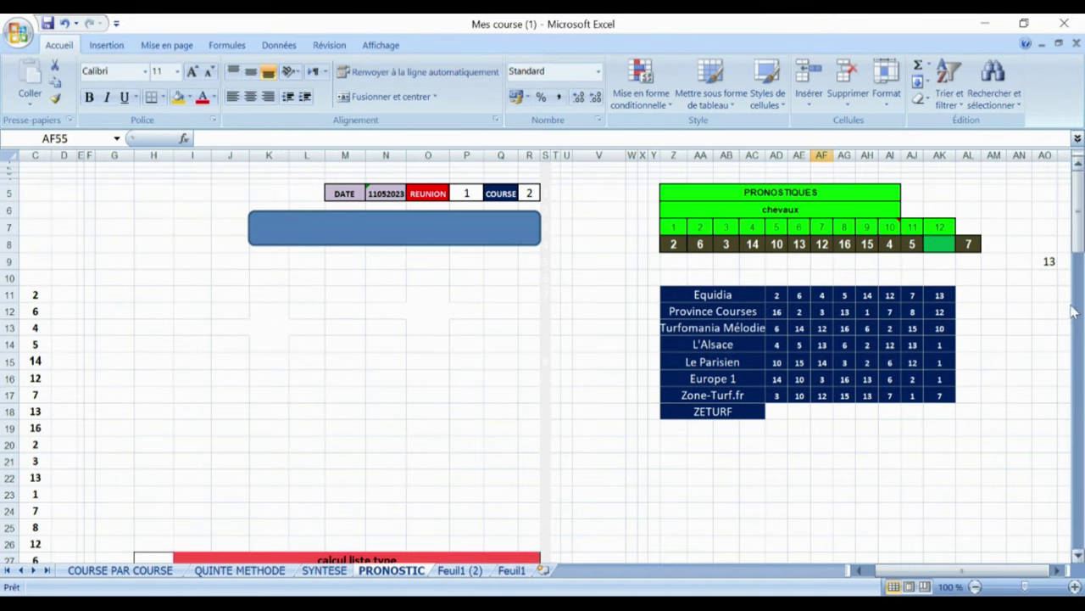
pyautogui.click(462, 573)
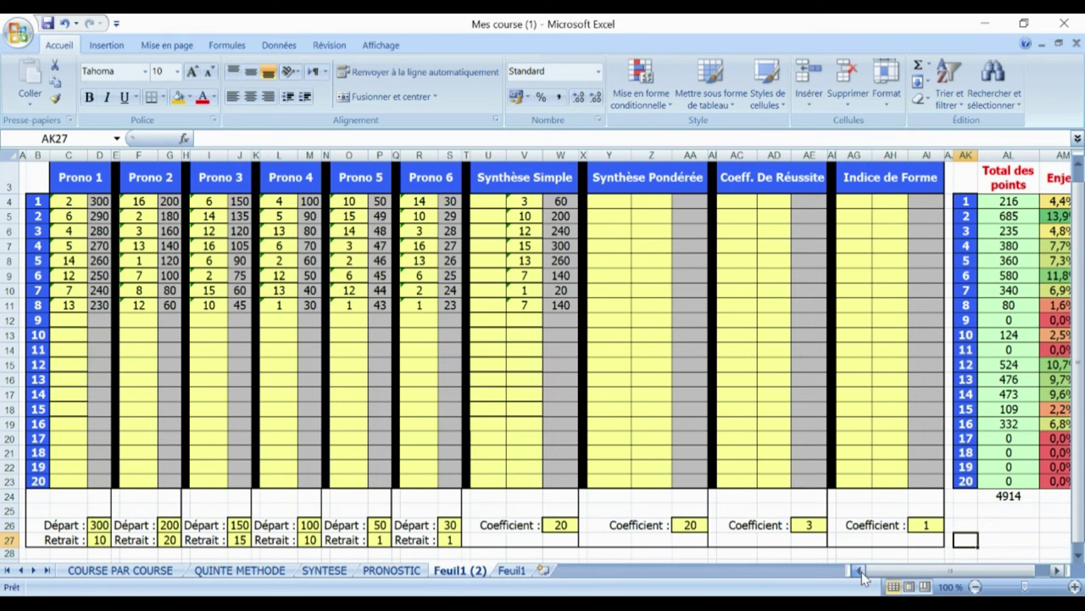
pyautogui.moveTo(1081, 326); pyautogui.dragTo(1082, 307)
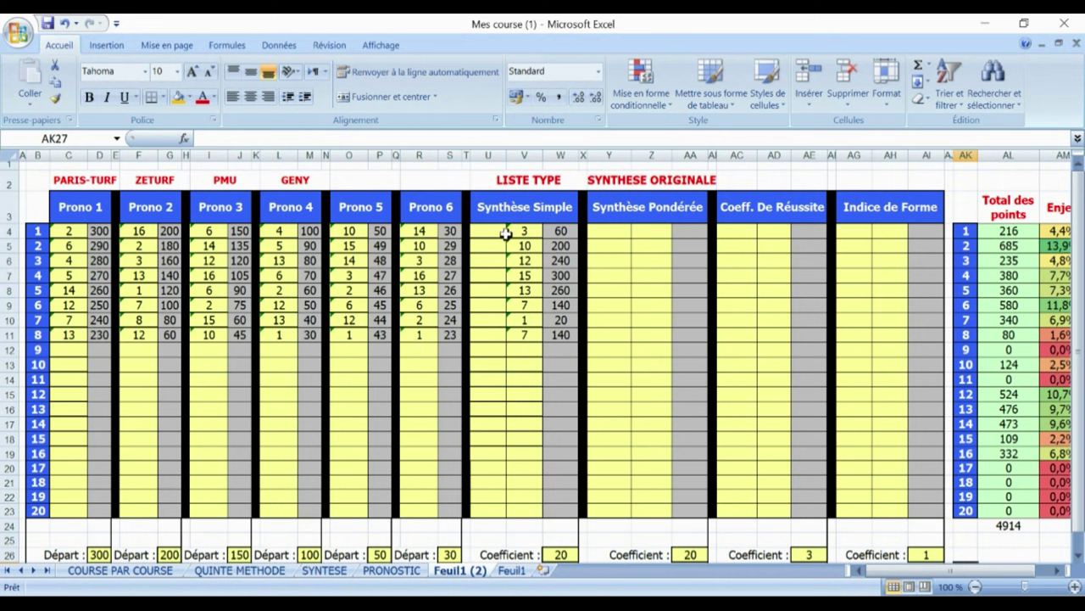
pyautogui.moveTo(504, 231); pyautogui.dragTo(505, 262)
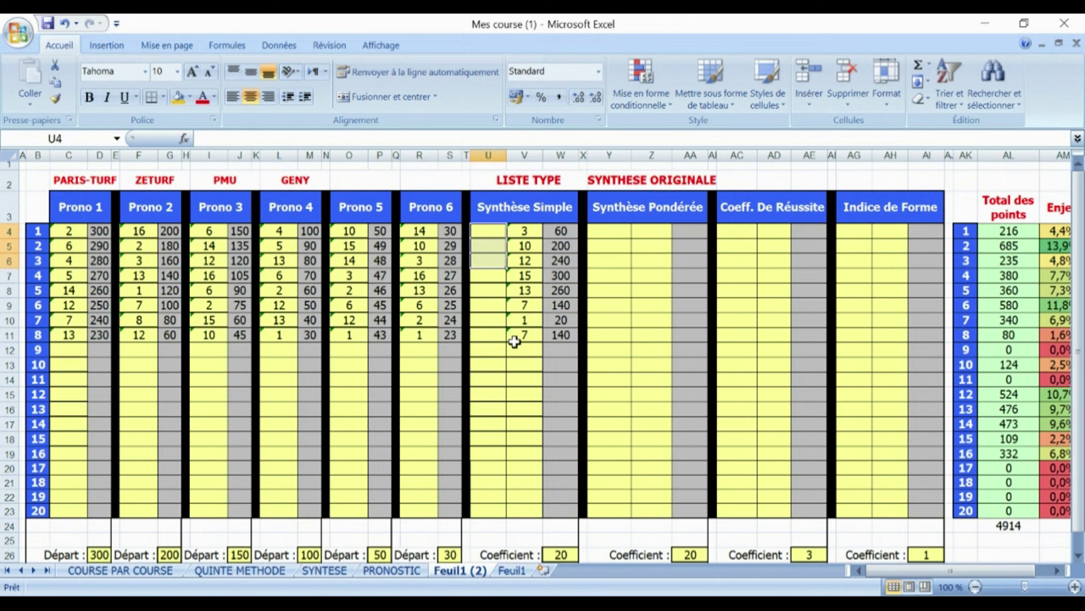
# - Return to the PRONOSTIC sheet, set COURSE to 3 and load that race's forecasts
pyautogui.click(392, 569)
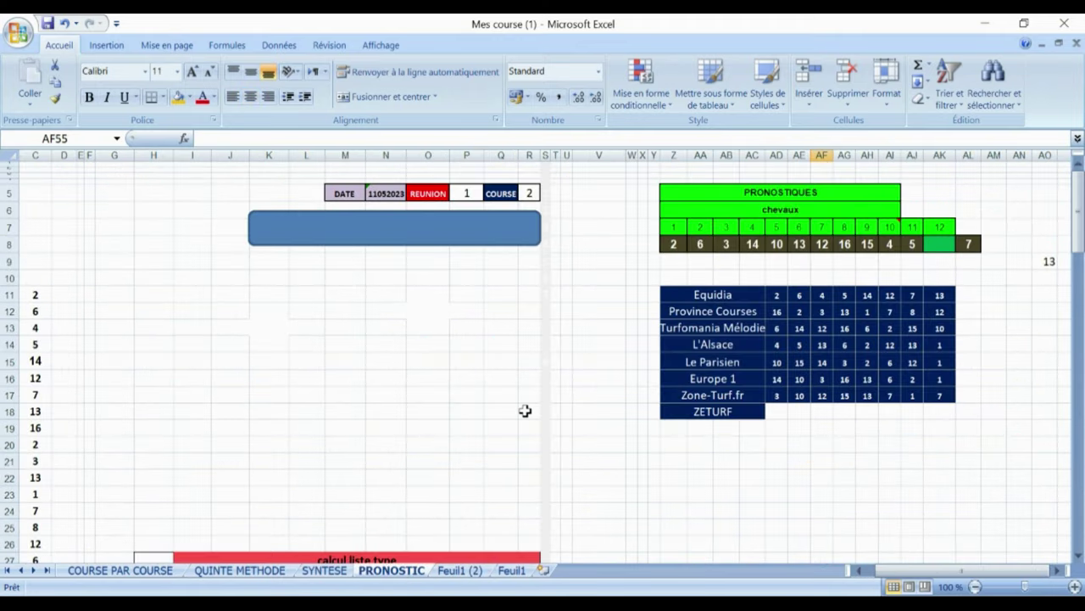
pyautogui.click(531, 194)
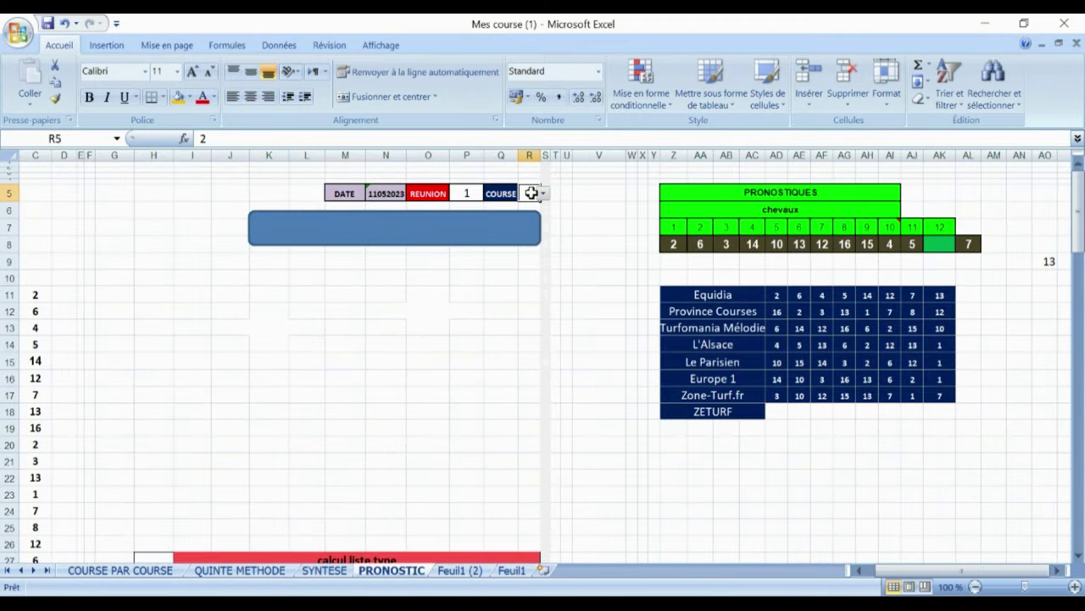
pyautogui.click(543, 194)
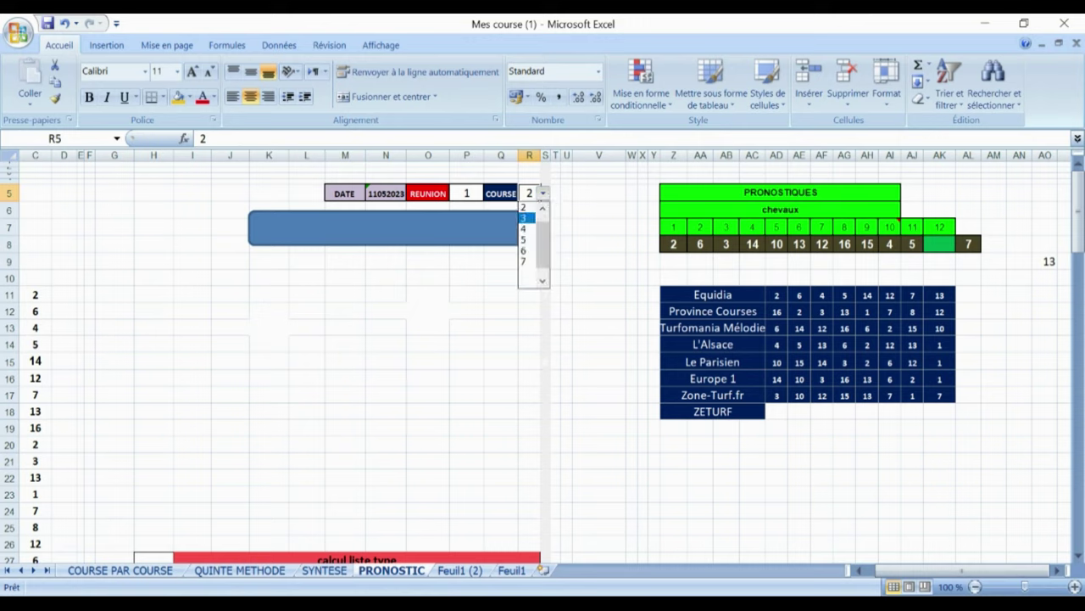
pyautogui.click(524, 218)
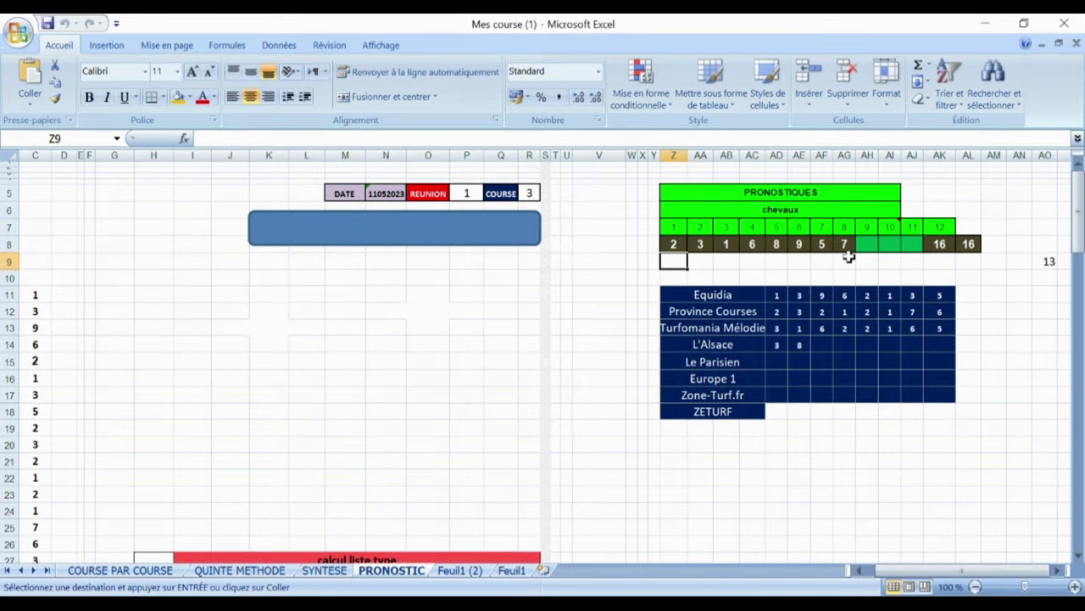
# - Set COURSE to 4 and load the forecasts for that race
pyautogui.click(530, 193)
pyautogui.click(543, 194)
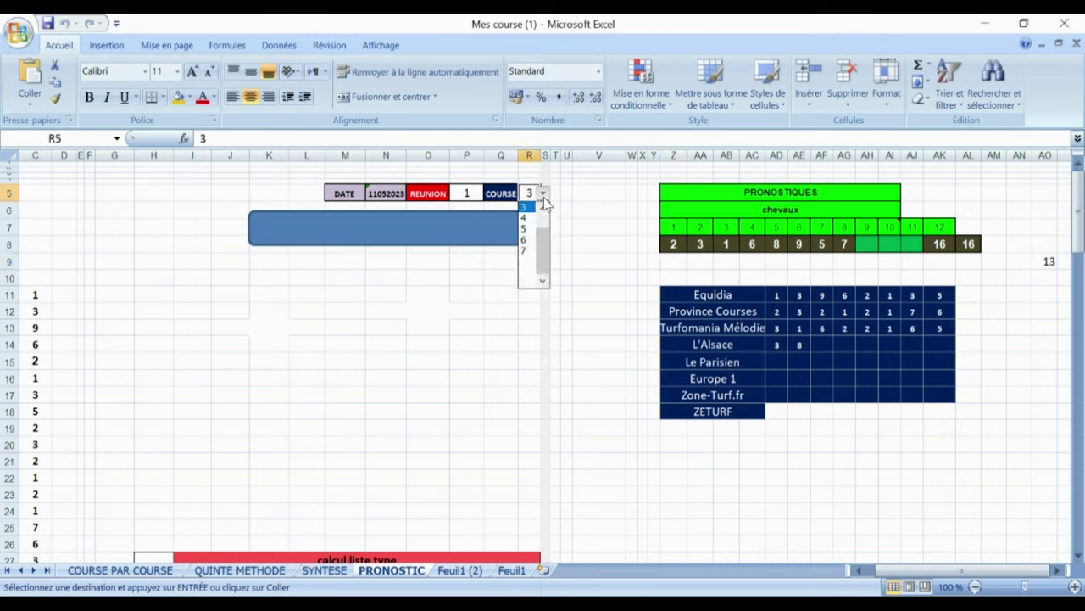
pyautogui.press('Down')
pyautogui.press('Return')
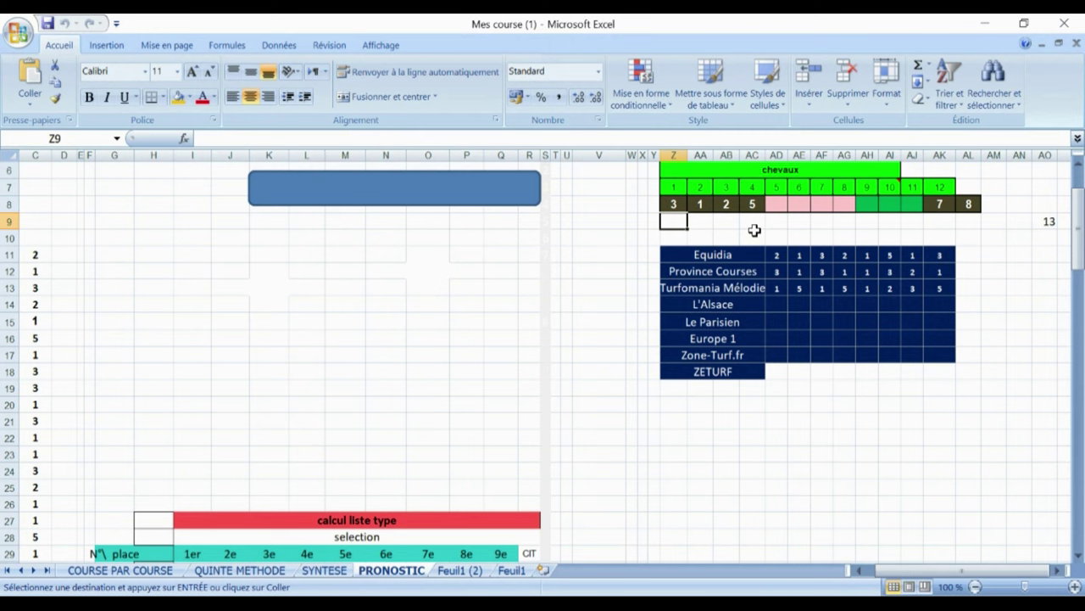
pyautogui.scroll(1, 1078, 222)
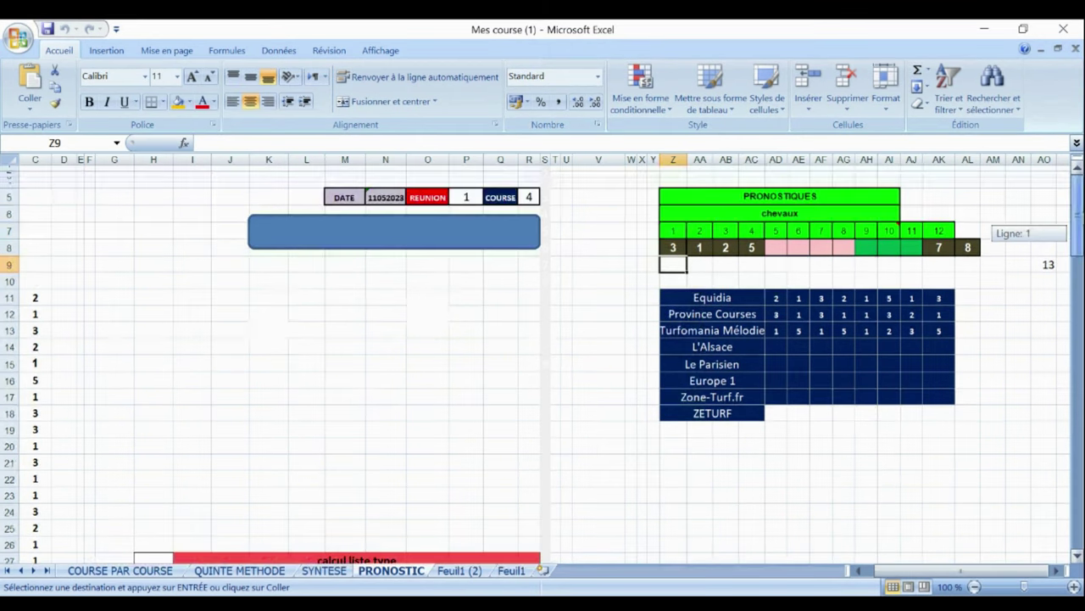
# - Set COURSE to 5 and load the forecasts for that race
pyautogui.click(533, 194)
pyautogui.click(542, 194)
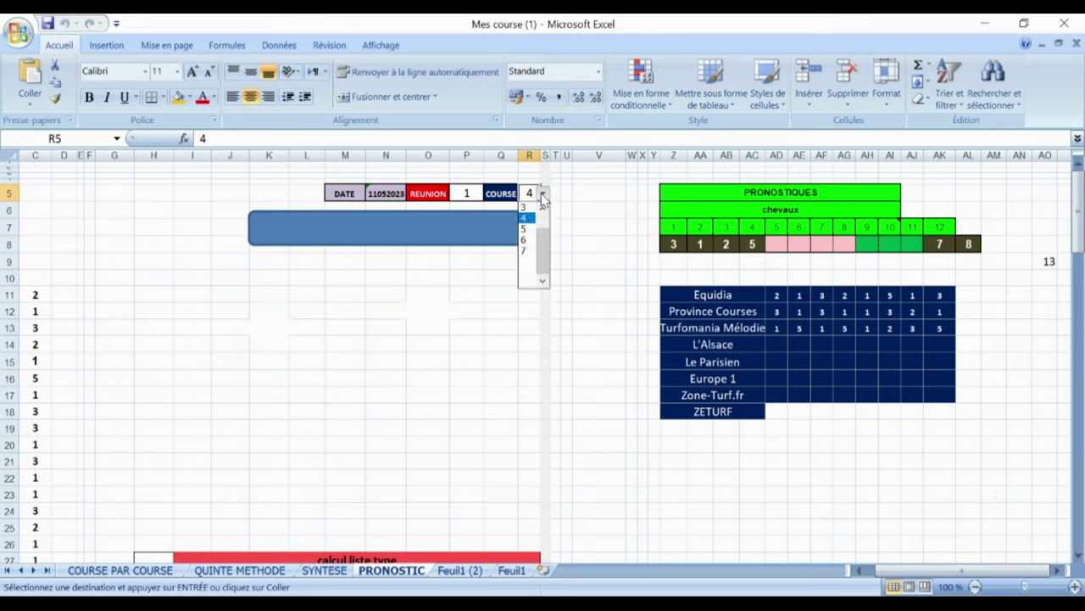
pyautogui.click(526, 228)
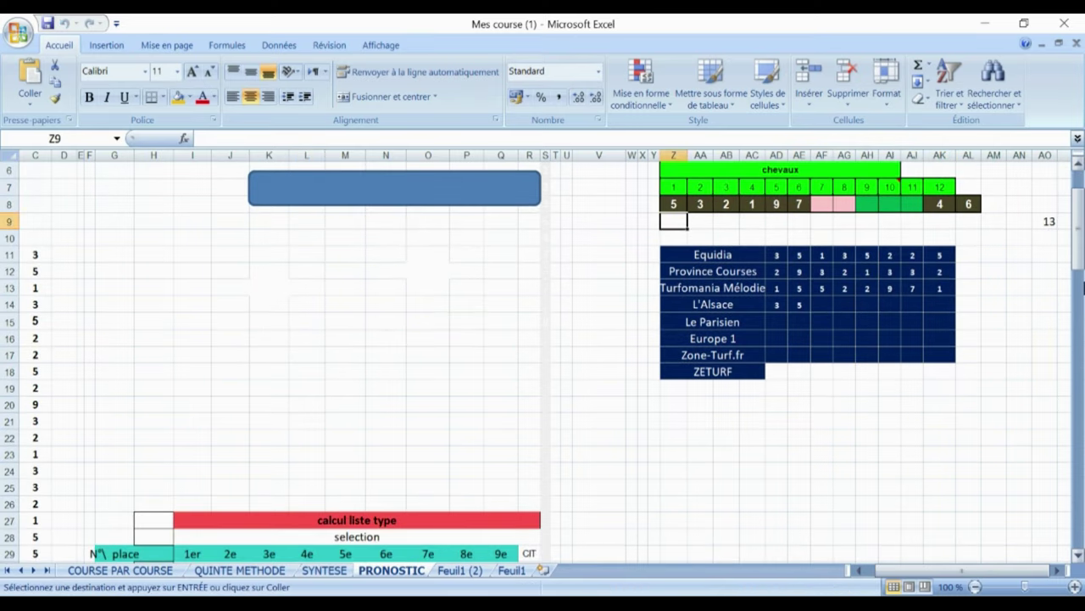
pyautogui.moveTo(1080, 264); pyautogui.dragTo(1080, 221)
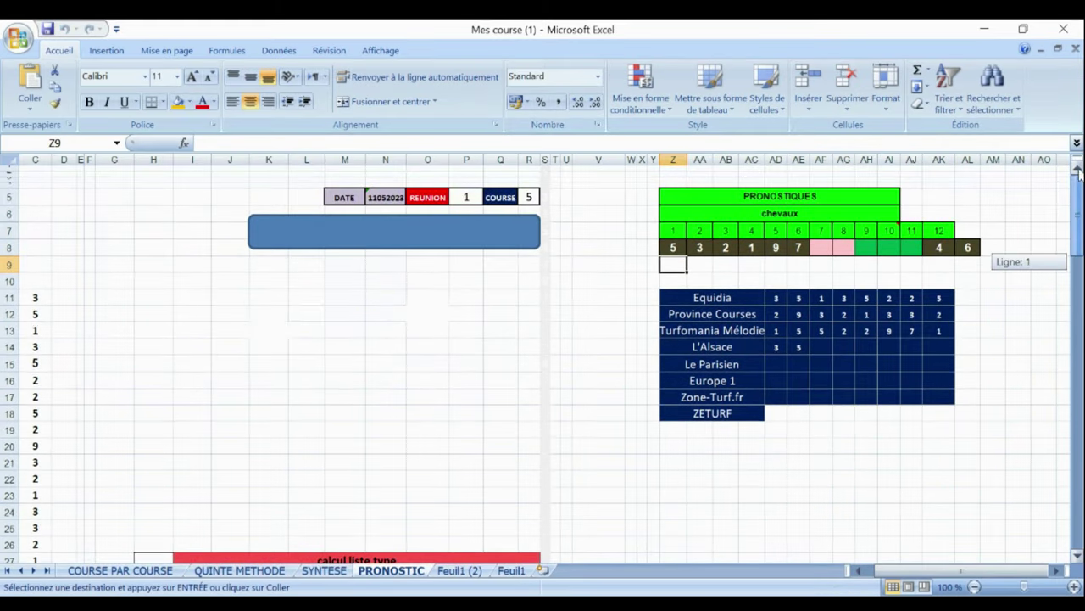
pyautogui.moveTo(1079, 172); pyautogui.dragTo(1074, 136)
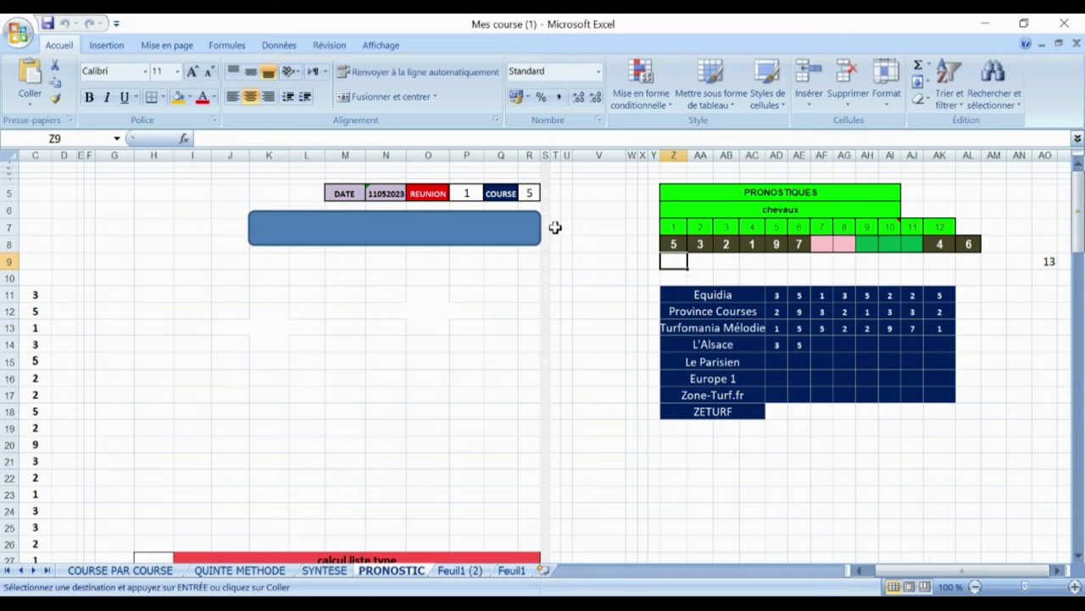
# - Set COURSE to 6 and load the forecasts for that race
pyautogui.click(532, 193)
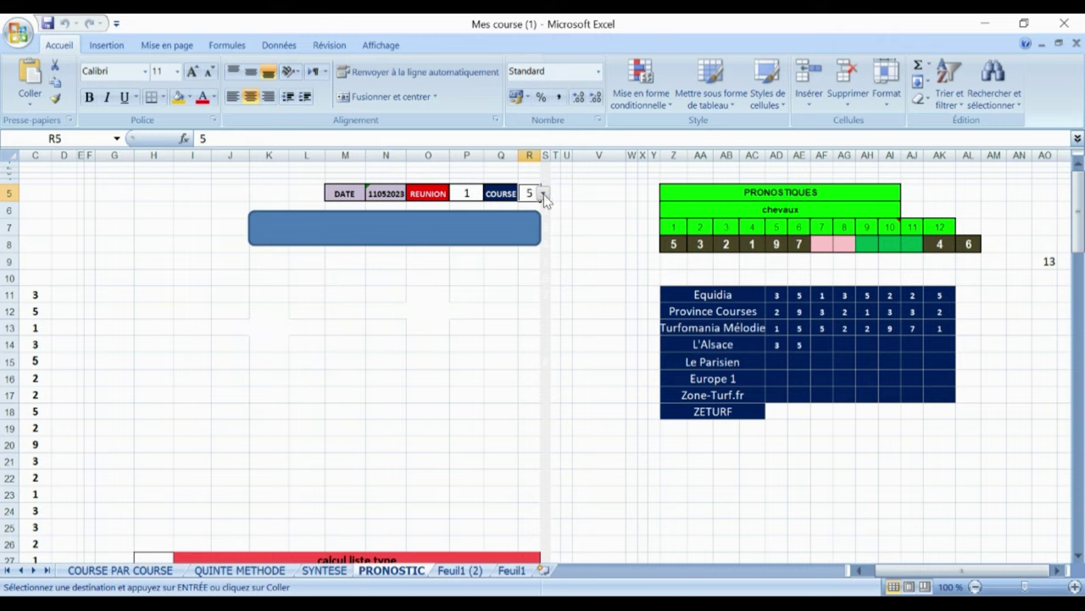
pyautogui.click(544, 194)
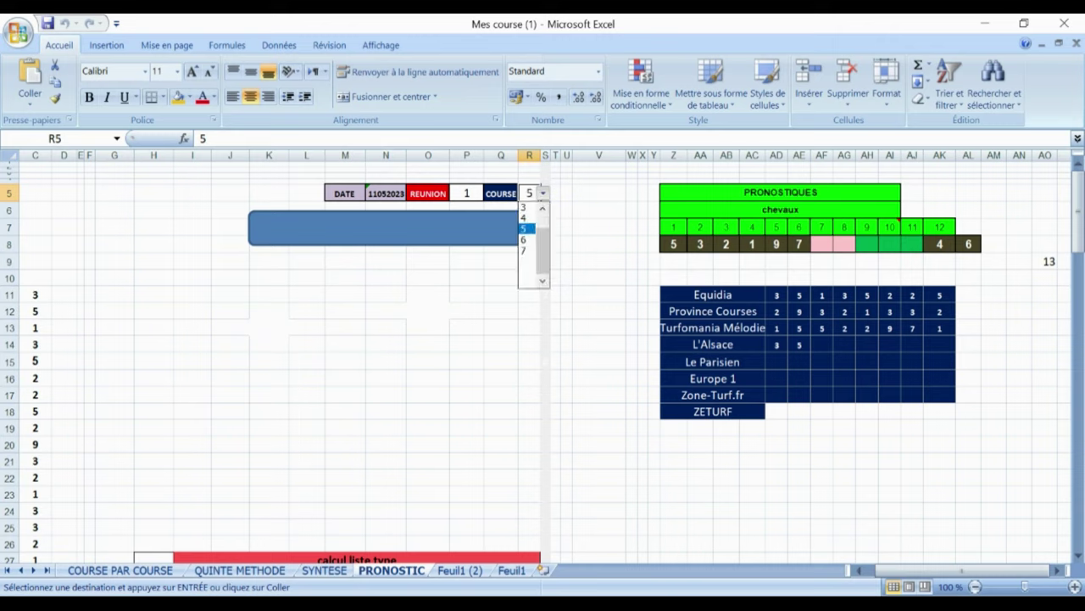
pyautogui.press('Down')
pyautogui.click(526, 241)
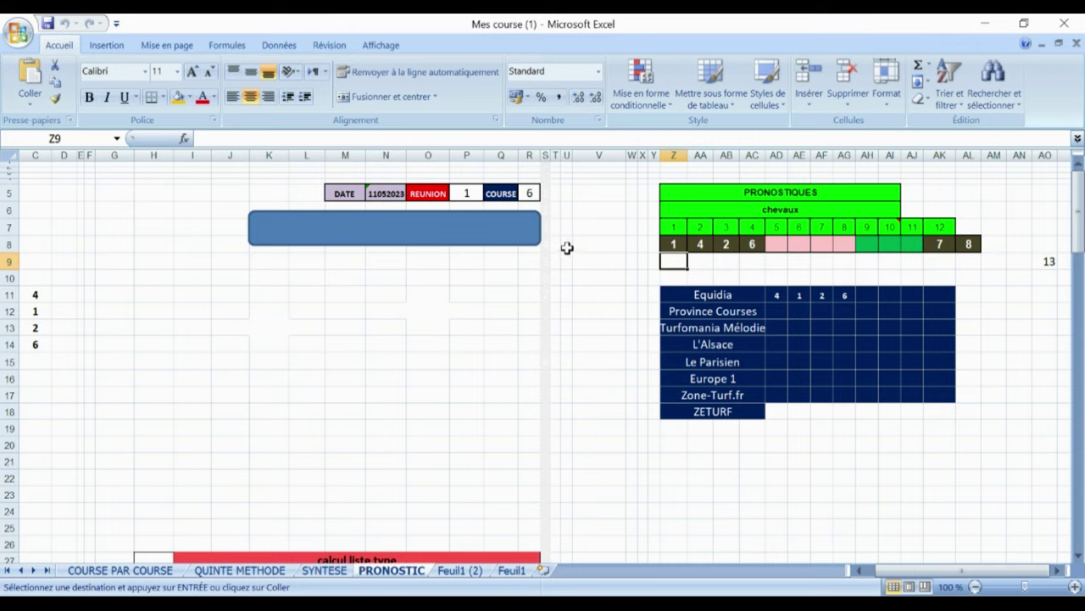
# - Set COURSE to 7 and load the forecasts for that race
pyautogui.click(533, 194)
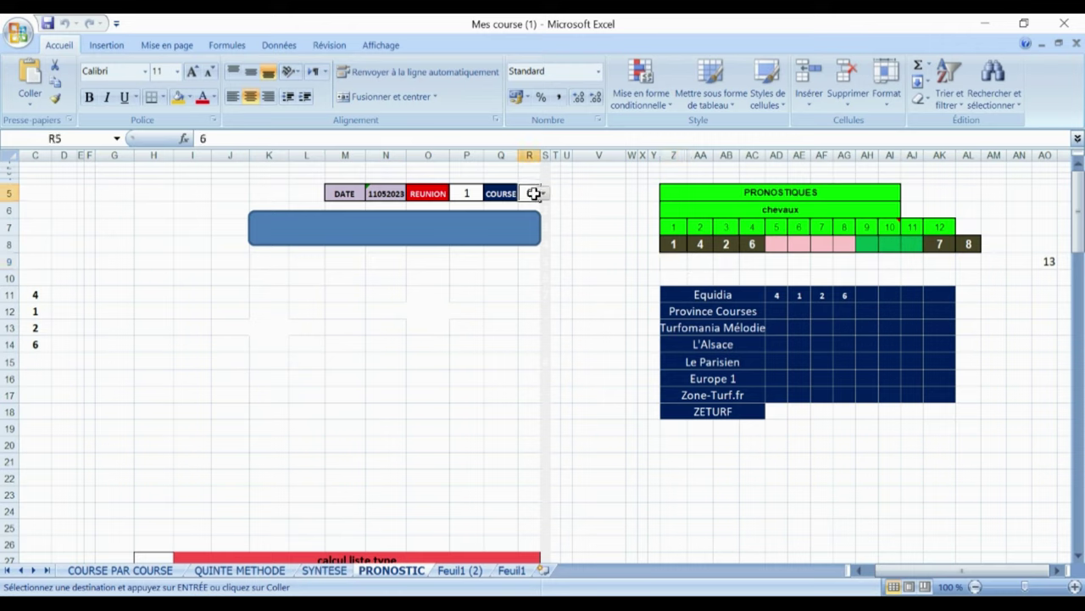
pyautogui.click(543, 194)
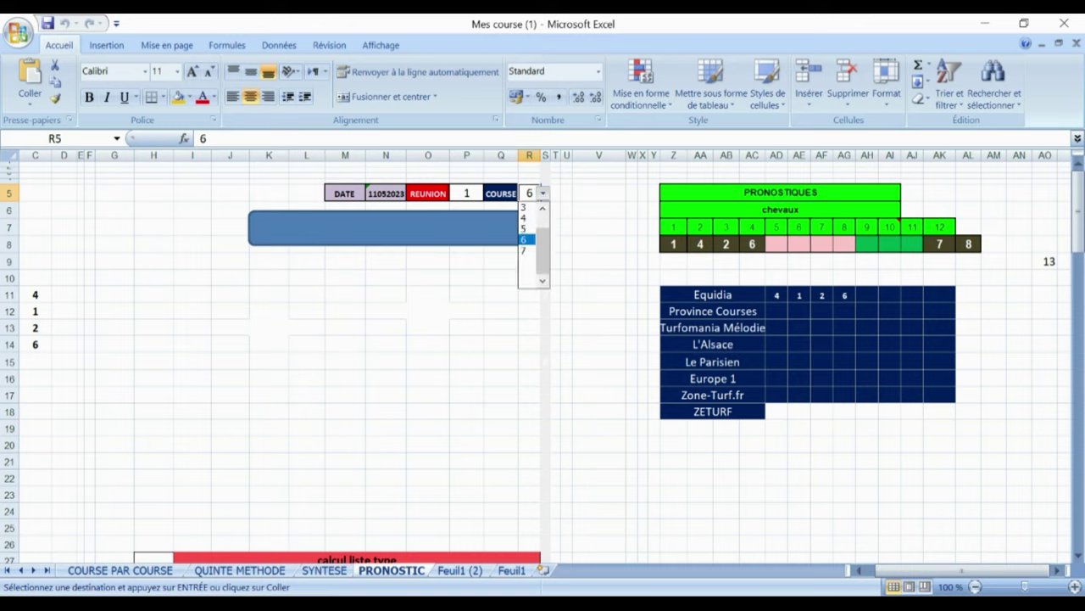
pyautogui.press('Down')
pyautogui.click(526, 250)
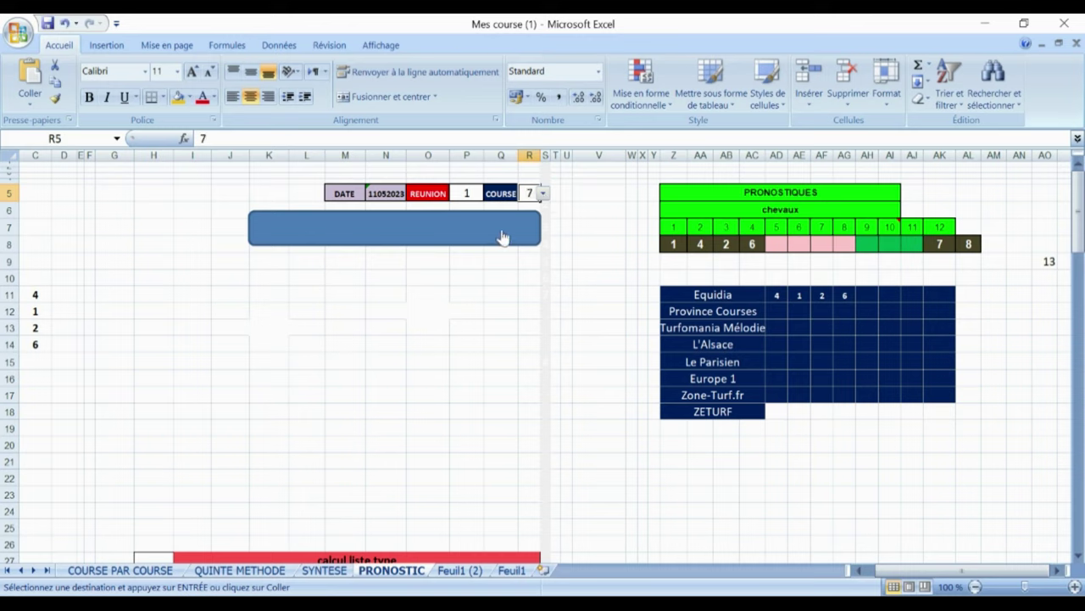
pyautogui.click(493, 229)
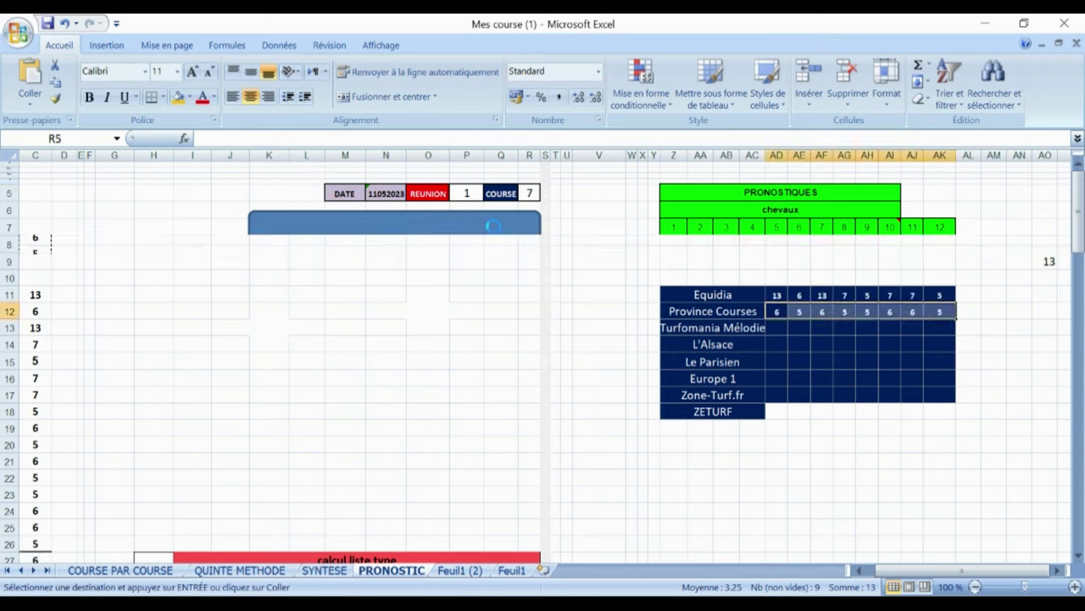
pyautogui.click(1078, 228)
pyautogui.moveTo(1078, 229); pyautogui.dragTo(1078, 221)
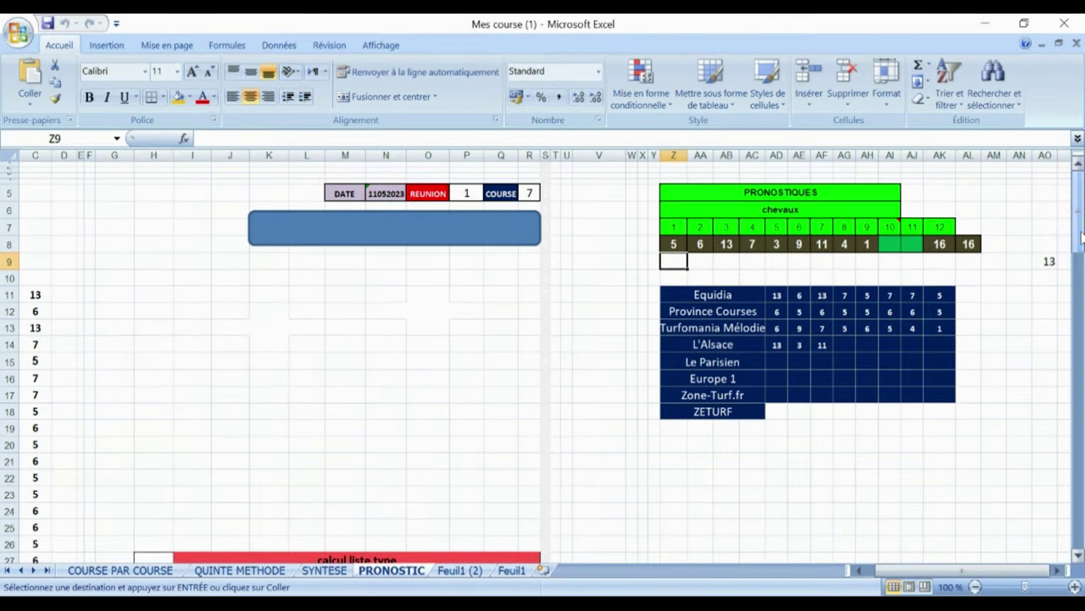